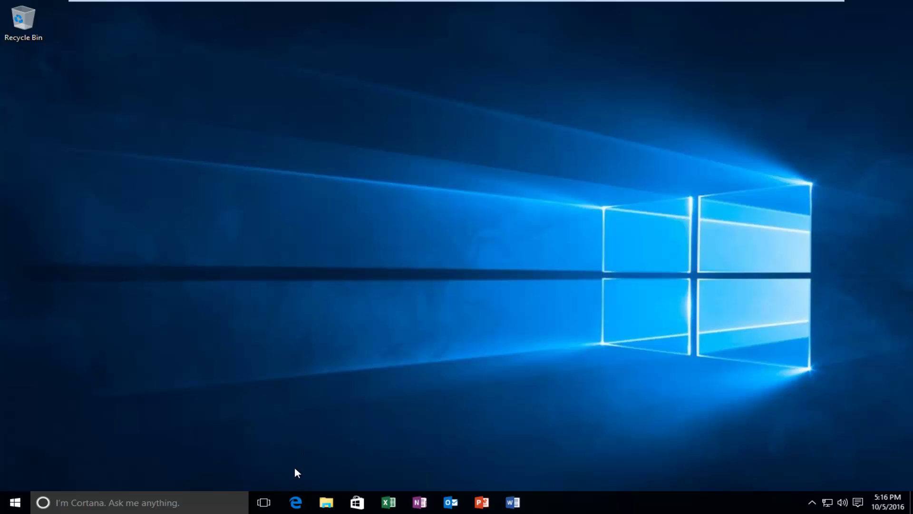
# Step: Open Edge and search Google for 'cpu z'
pyautogui.click(296, 502)
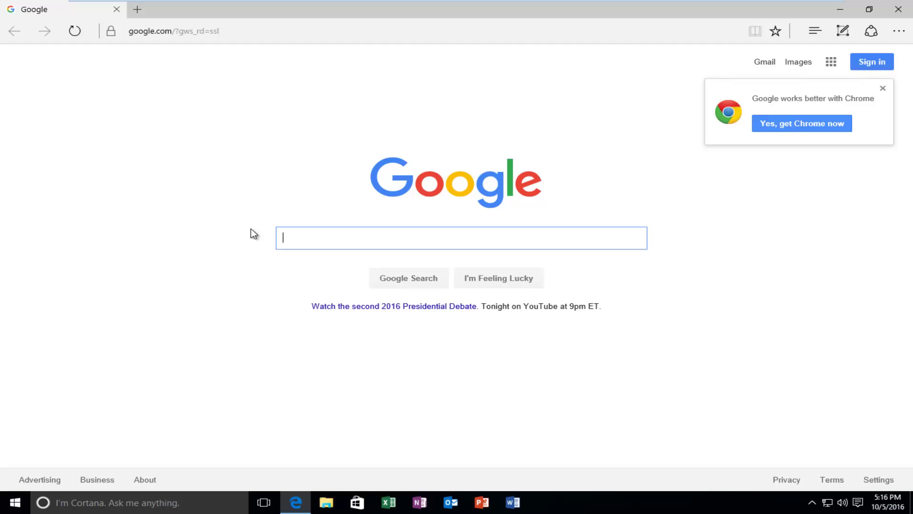
pyautogui.write('cpu ')
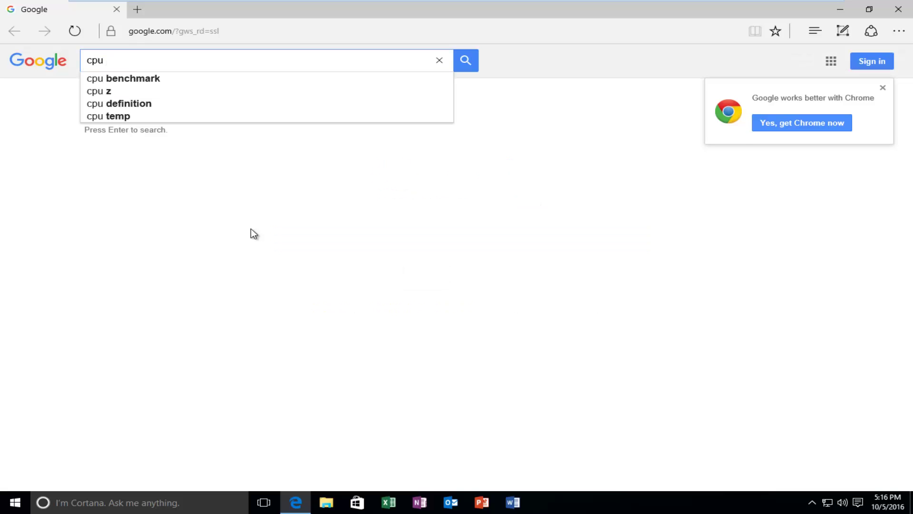
pyautogui.write('z')
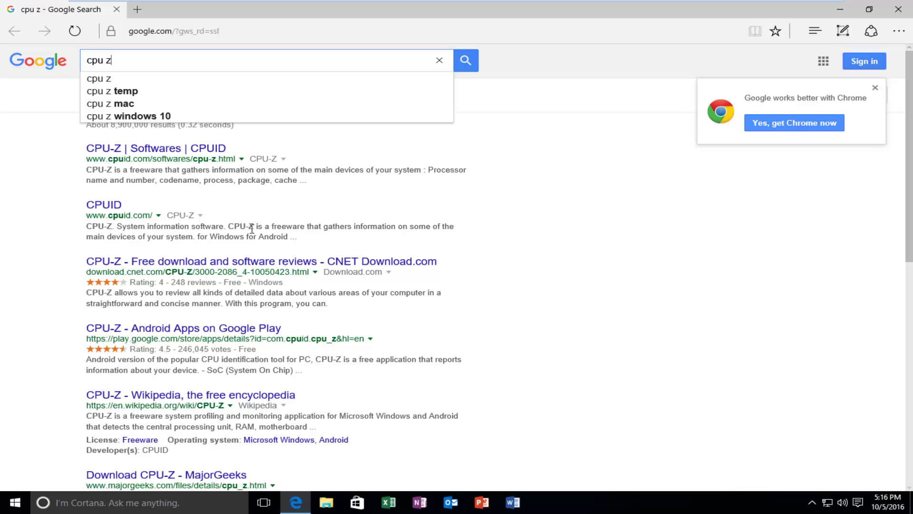
pyautogui.press('Return')
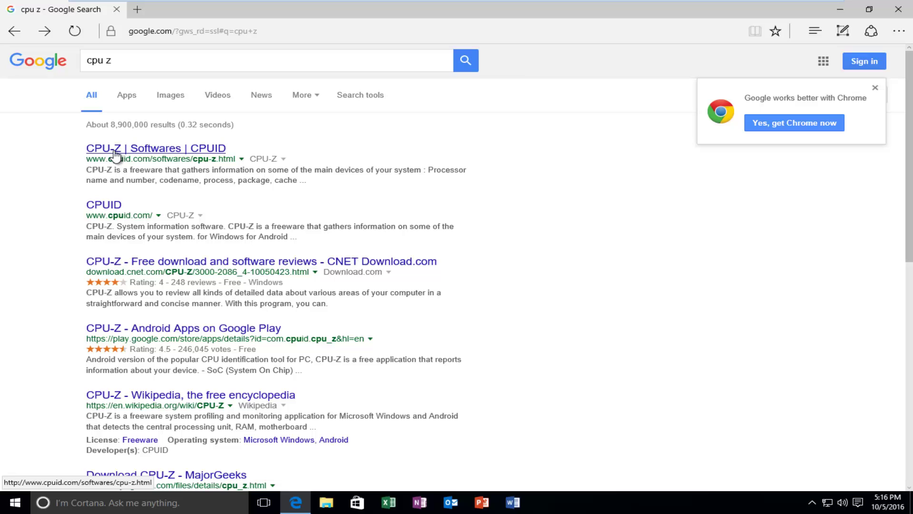
# Step: Download the English CPU-Z 1.77 setup file, cpu-z_1.77-en.exe, from the CPUID site
pyautogui.click(123, 150)
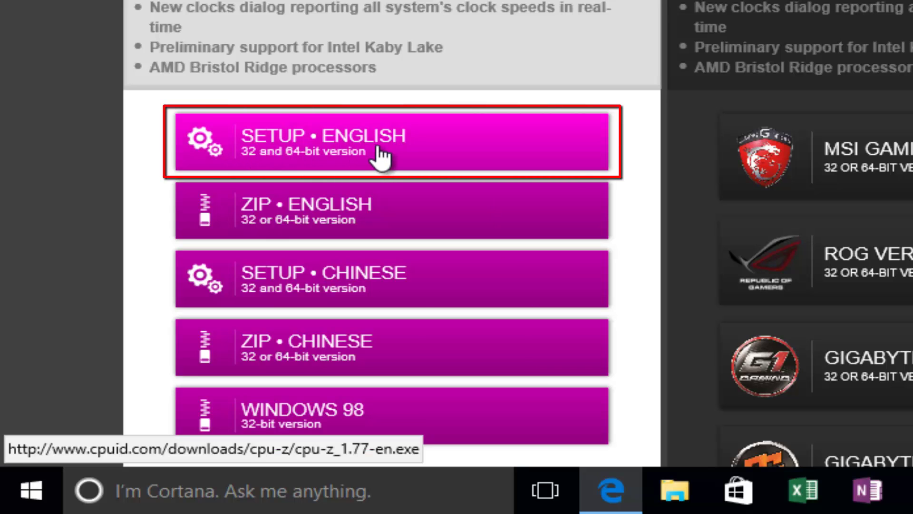
pyautogui.click(312, 147)
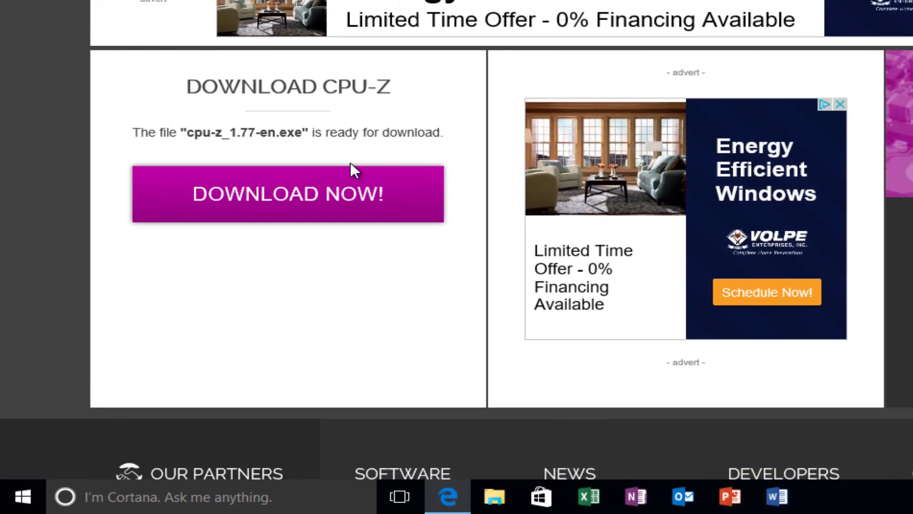
pyautogui.click(313, 205)
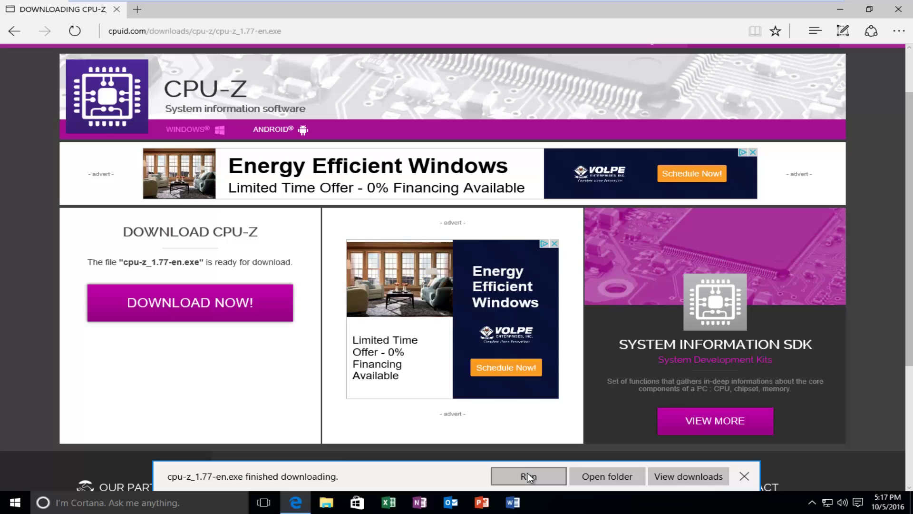
# Step: Run the CPU-Z installer, accept the license and keep the default install folder
pyautogui.click(528, 476)
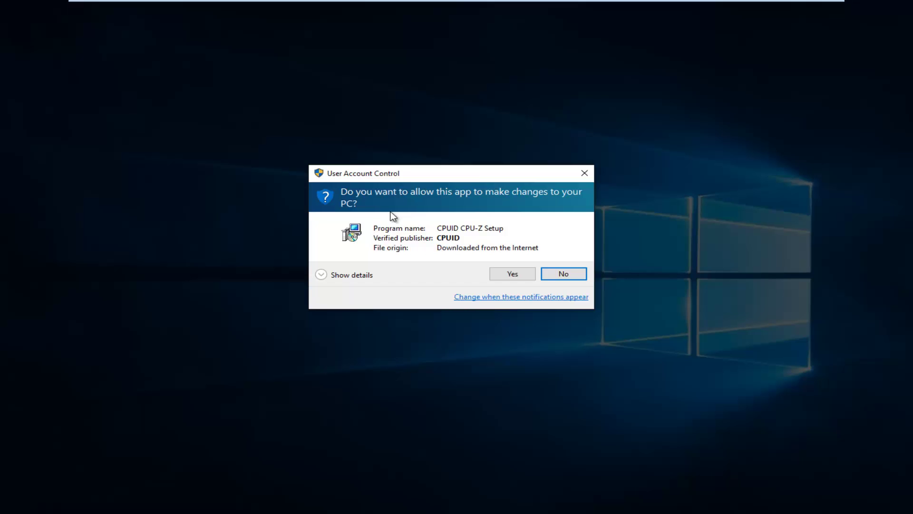
pyautogui.click(511, 275)
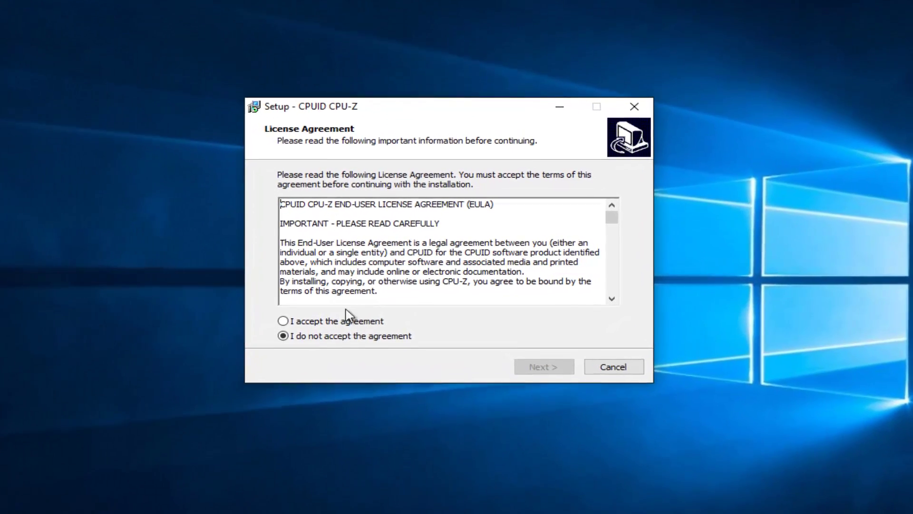
pyautogui.click(315, 311)
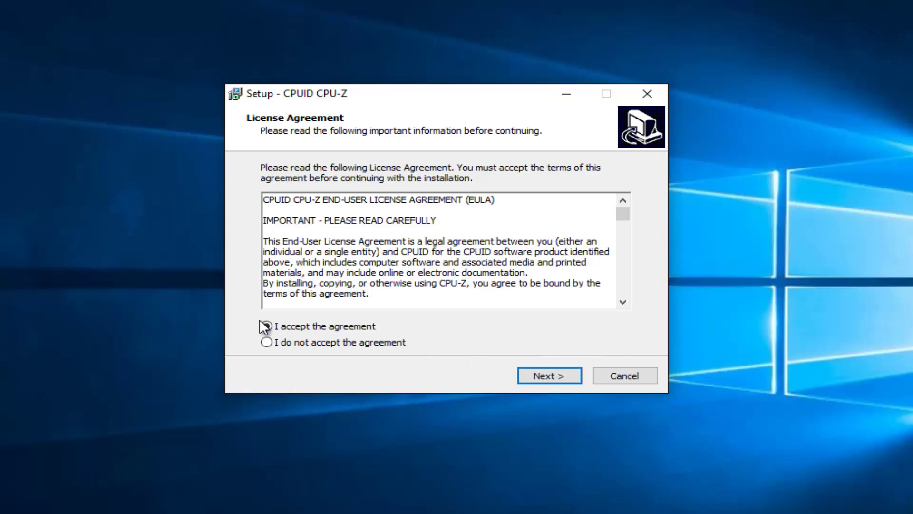
pyautogui.click(541, 372)
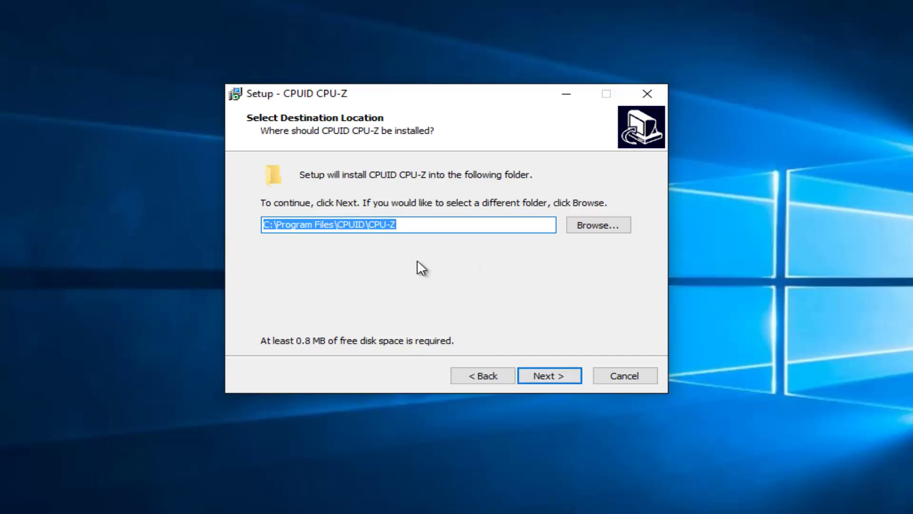
pyautogui.click(547, 375)
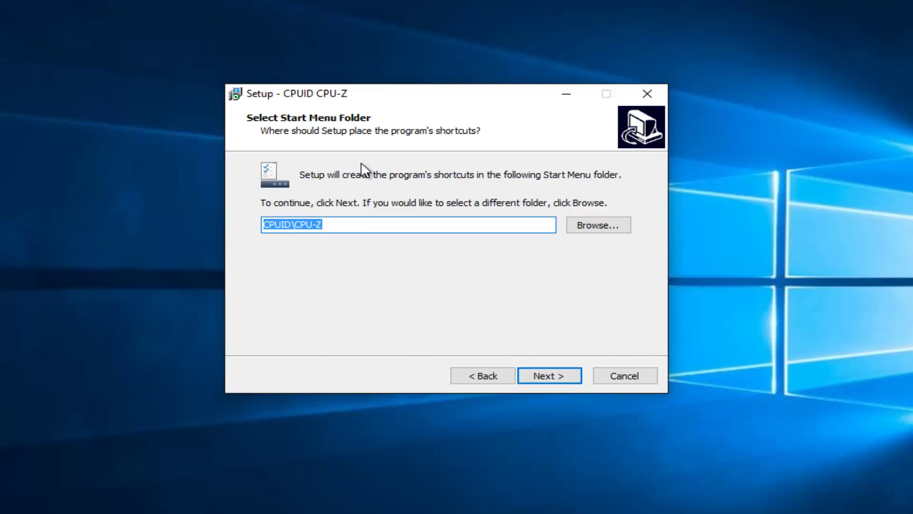
# Step: Keep the default shortcut folder, add a desktop icon, install, and untick the readme
pyautogui.click(549, 377)
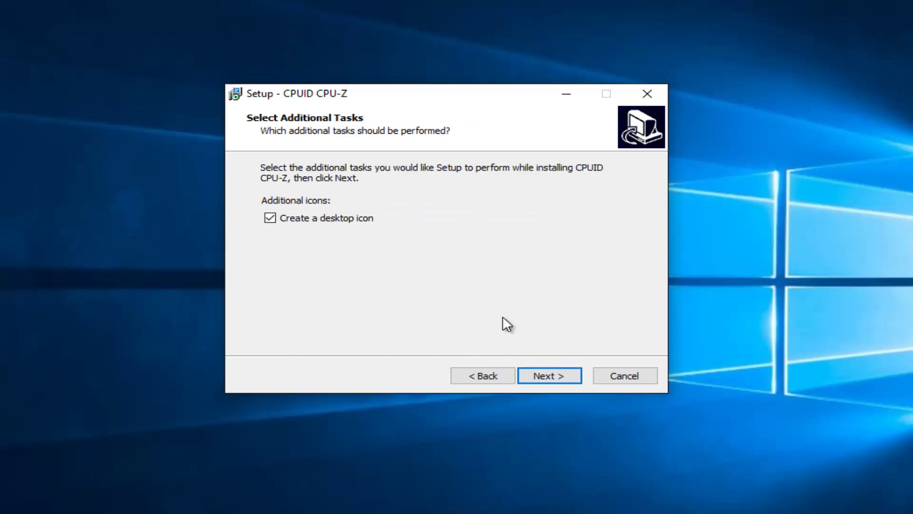
pyautogui.click(270, 218)
pyautogui.click(537, 373)
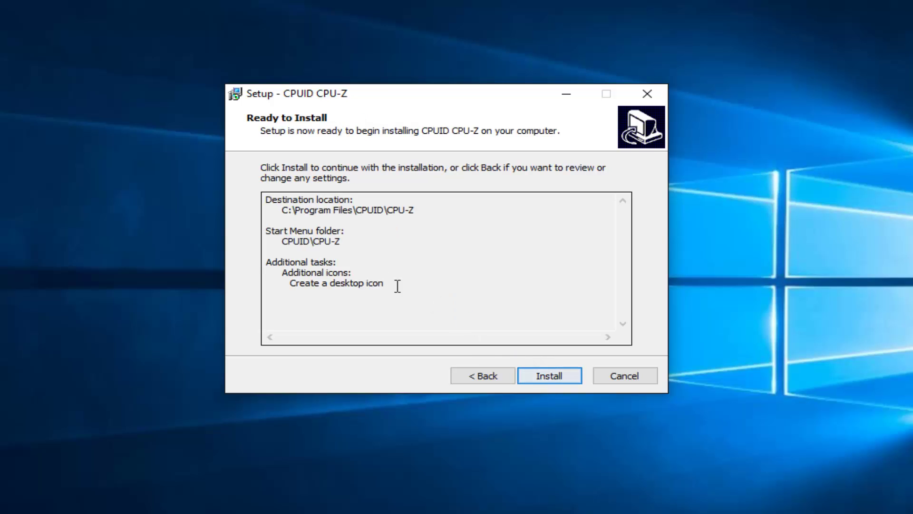
pyautogui.click(552, 379)
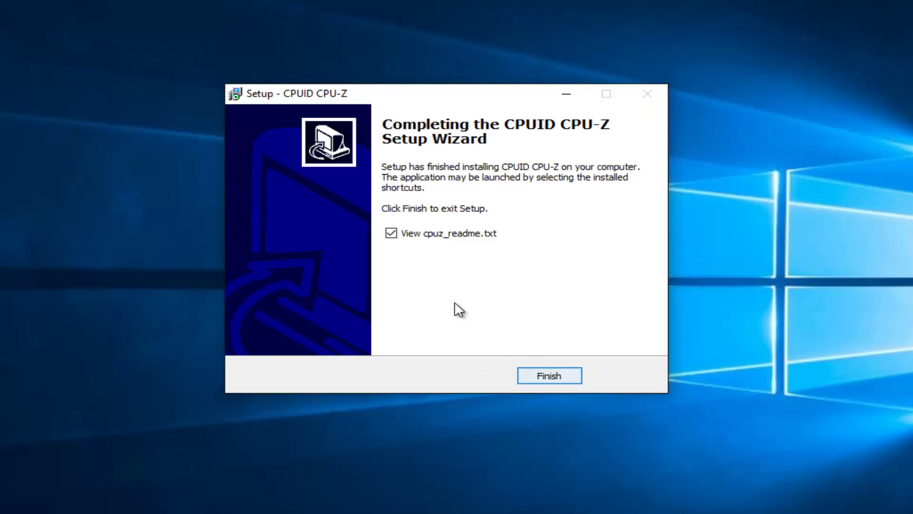
pyautogui.click(392, 233)
# Step: Close setup and launch CPU-Z 1.77 from its desktop icon, showing the Intel Core i5-3330
pyautogui.click(550, 376)
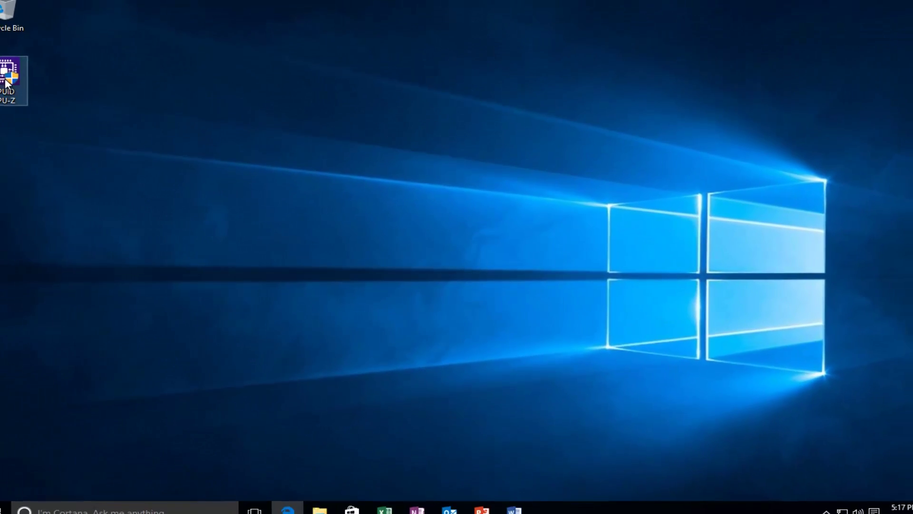
pyautogui.doubleClick(24, 82)
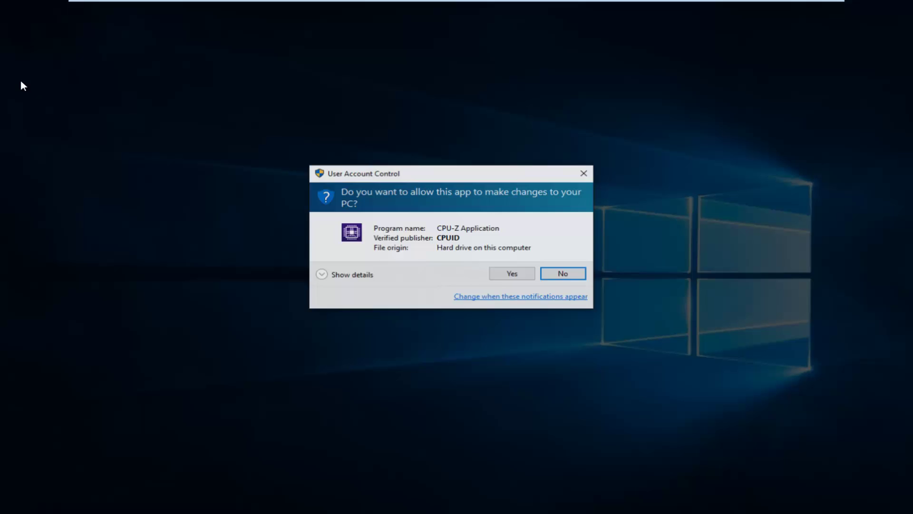
pyautogui.click(513, 273)
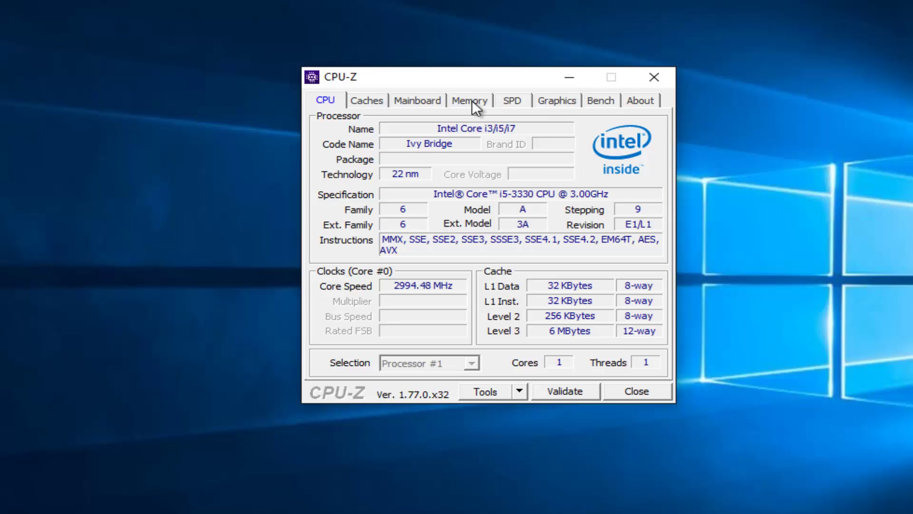
# Step: Switch to the Memory tab showing 1024 MBytes and the Channel # field
pyautogui.click(471, 98)
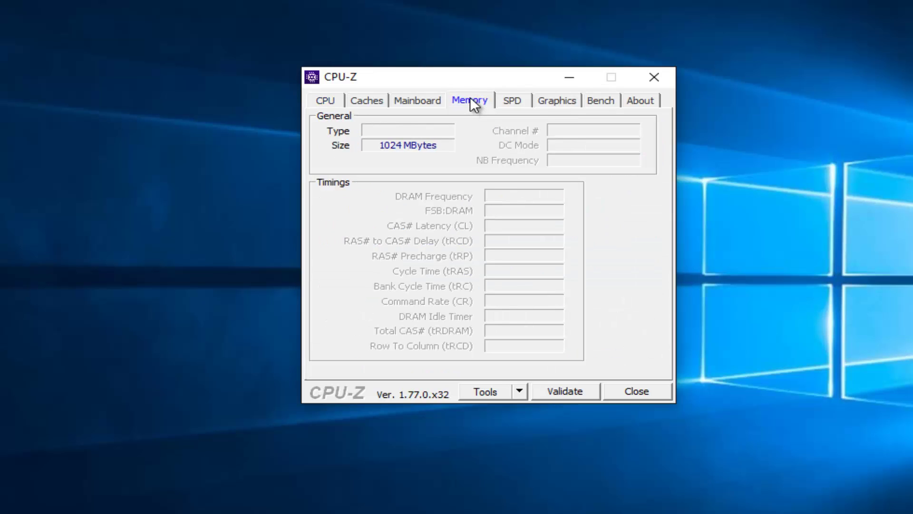